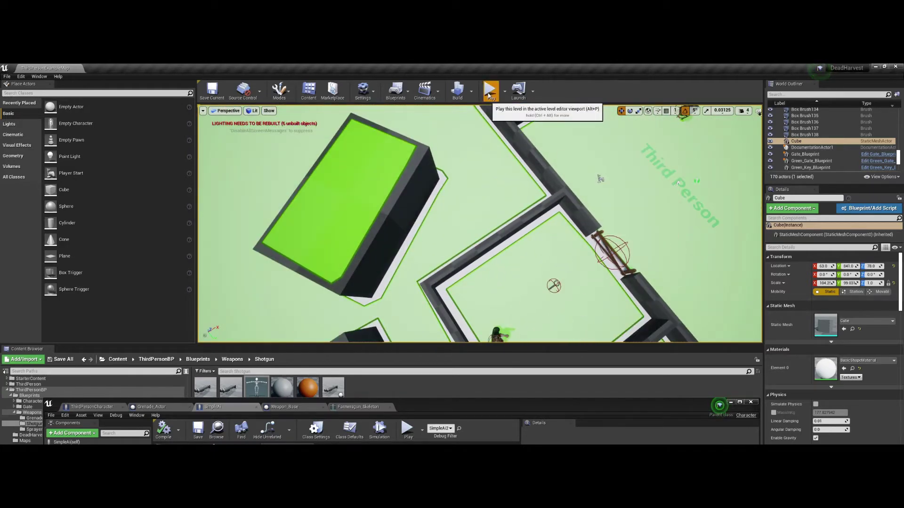
Start Play-in-Editor on the top-down shooter level and give the game mouse control.
{"action": "left_click", "coordinate": [489, 92]}
{"action": "left_click", "coordinate": [524, 217]}
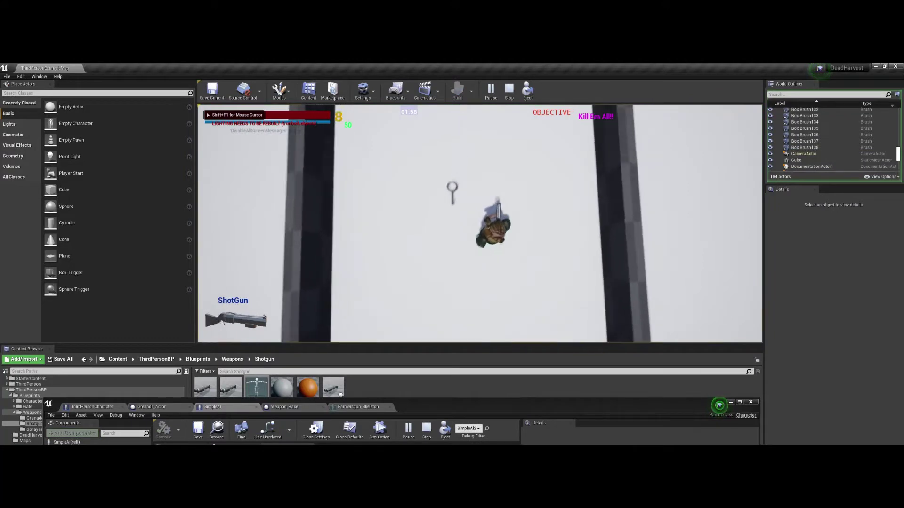